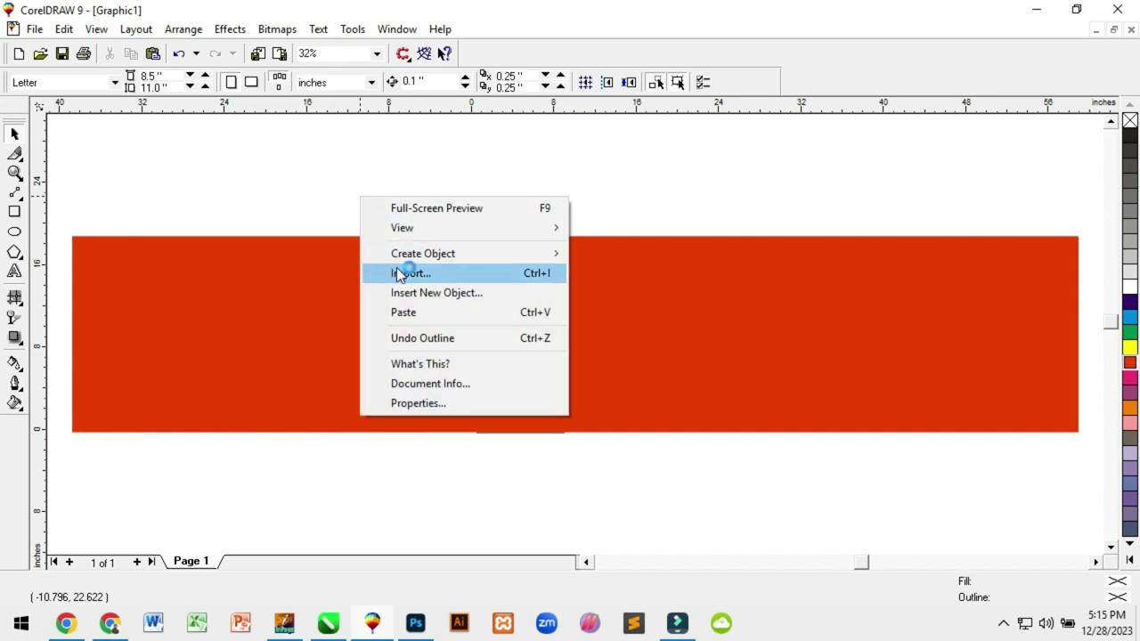
# Paste the copied Urdu text over the red rectangle and scale it to 5 percent.
pyautogui.click(400, 311)
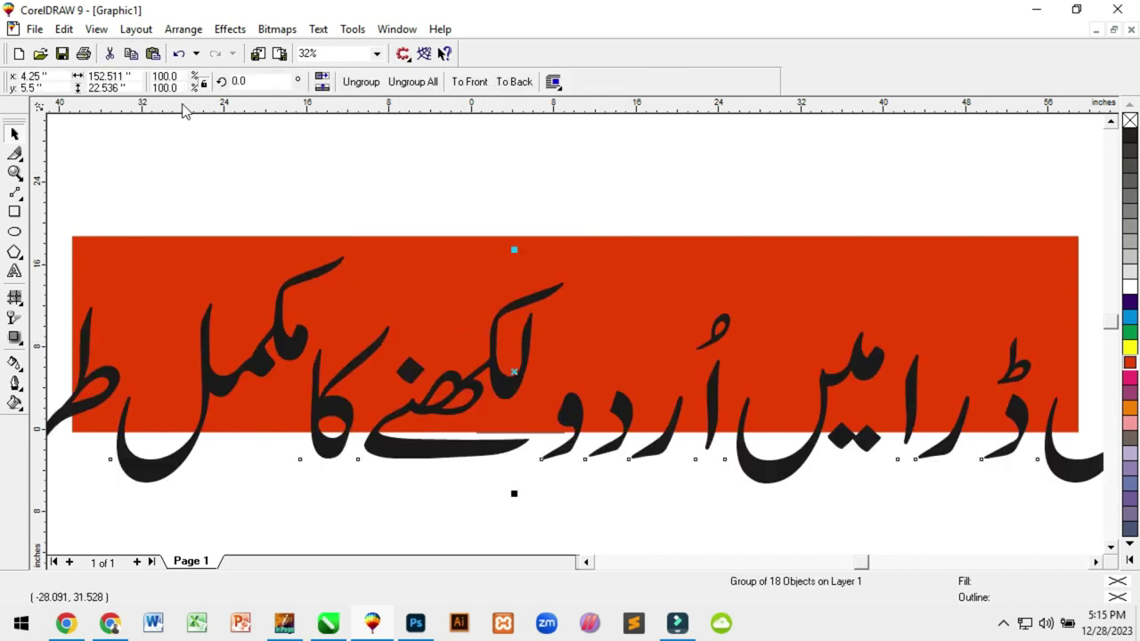
pyautogui.click(169, 75)
pyautogui.write('5')
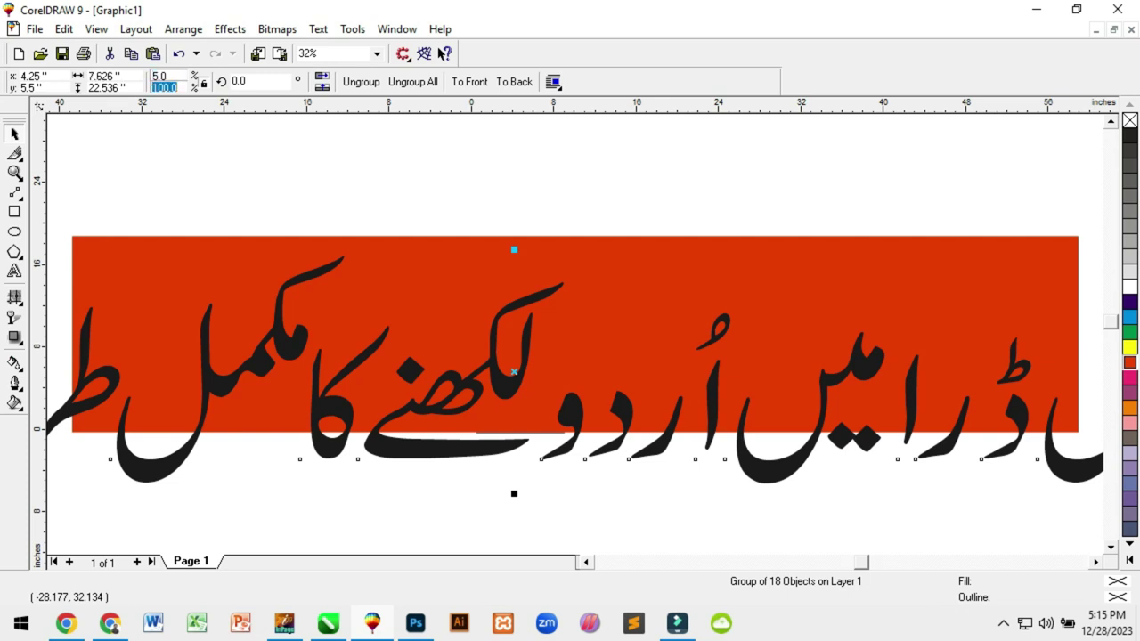
pyautogui.press('Return')
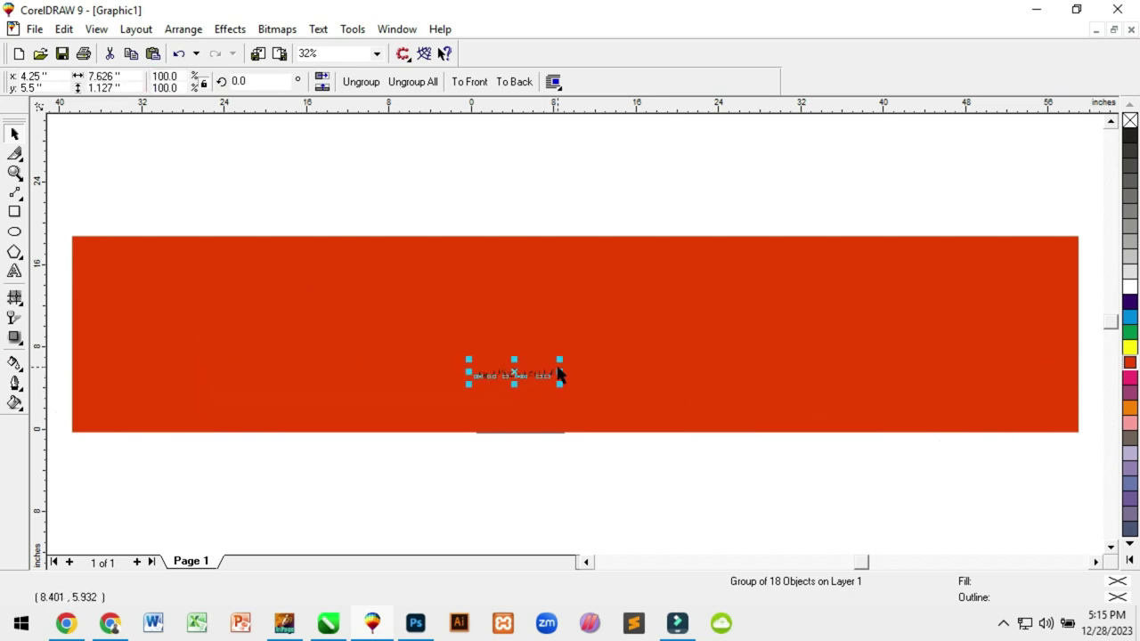
# Enlarge the small Urdu text and centre it horizontally and vertically on the red rectangle.
pyautogui.moveTo(559, 359); pyautogui.dragTo(587, 195)
pyautogui.click(587, 196)
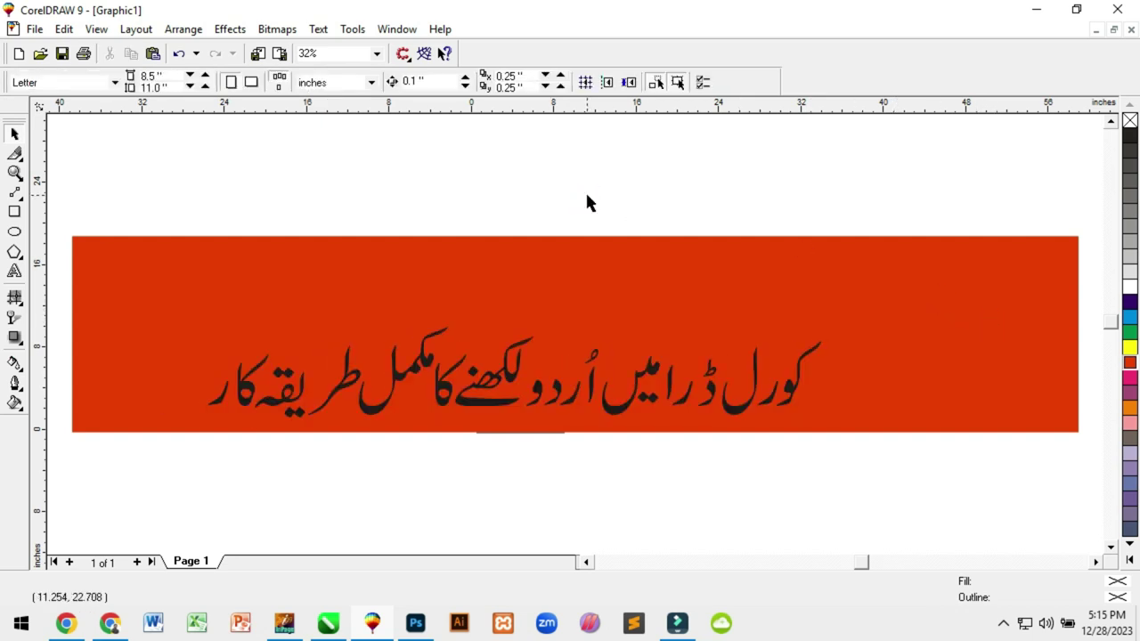
pyautogui.hotkey('ctrl', 'a')
pyautogui.press('c')
pyautogui.press('e')
pyautogui.press('Escape')
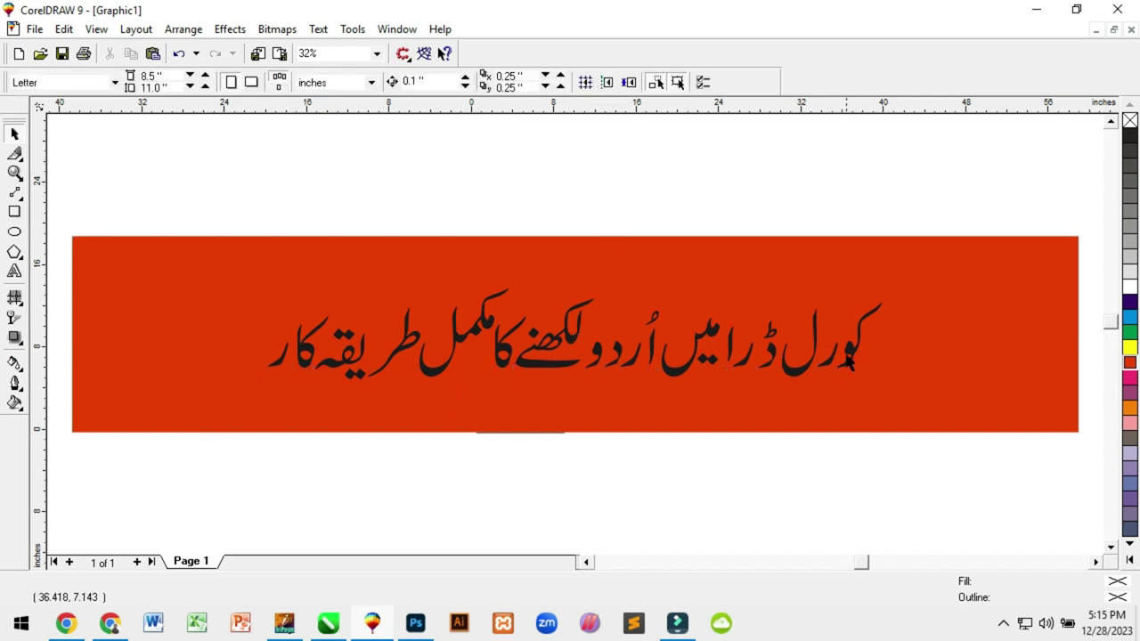
# Enlarge the centred Urdu text proportionally from its middle to about 89.5 inches wide, nearly filling the red rectangle.
pyautogui.click(848, 361)
pyautogui.moveTo(888, 389); pyautogui.dragTo(822, 488)
pyautogui.click(824, 482)
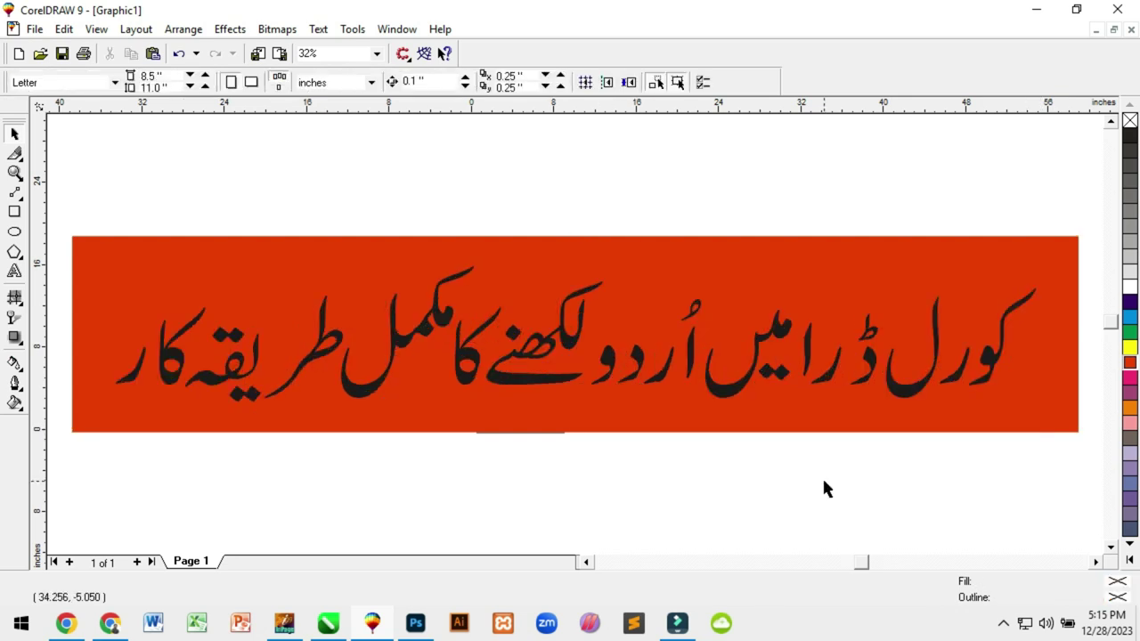
# Fill the Urdu text group with white and deselect it.
pyautogui.click(700, 396)
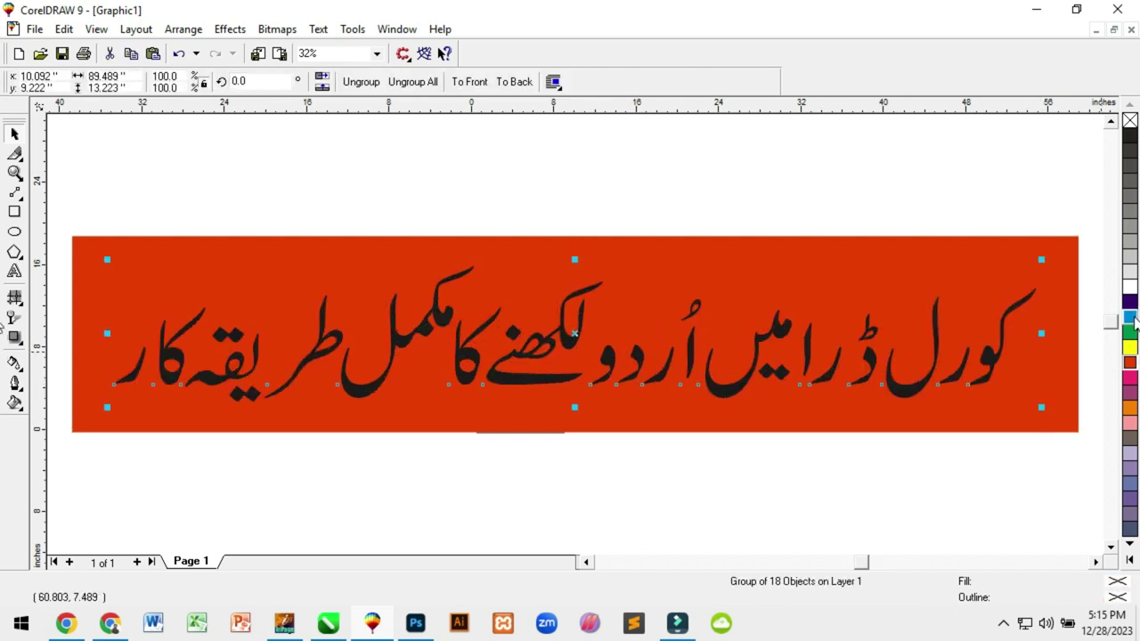
pyautogui.click(1130, 286)
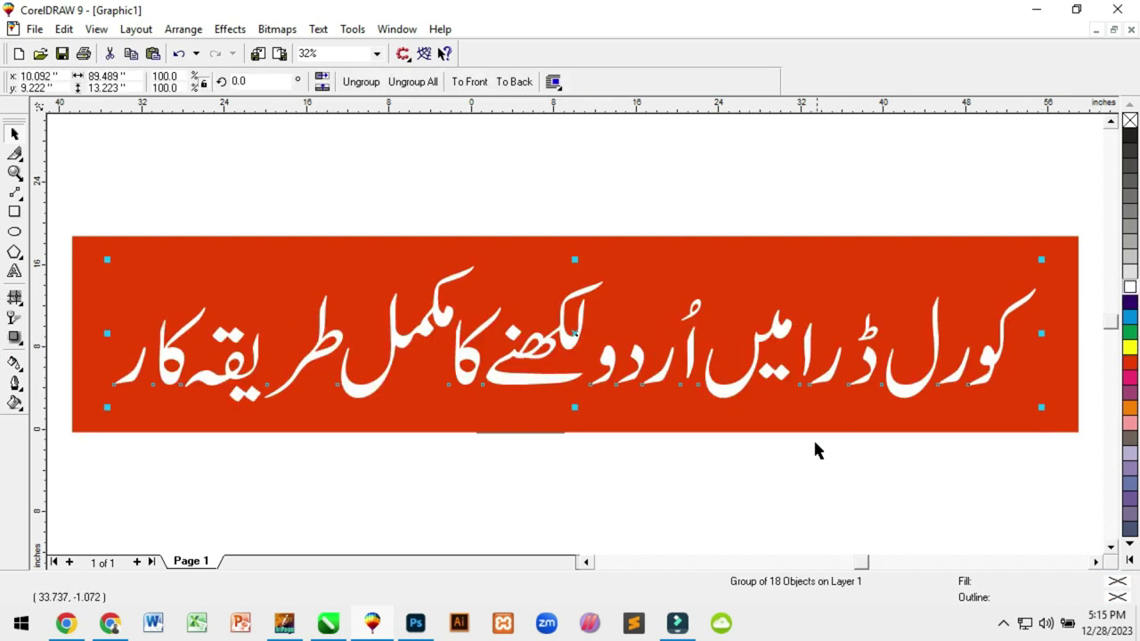
pyautogui.click(483, 463)
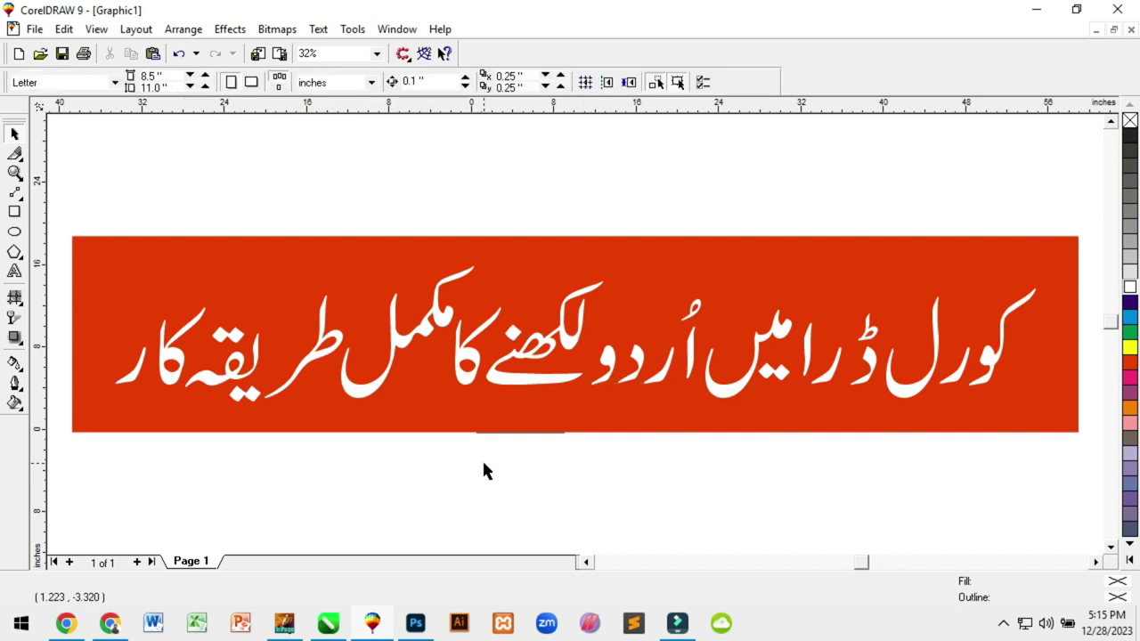
# Switch to InPage and try selecting parts of the Urdu line with the text tool.
pyautogui.click(284, 624)
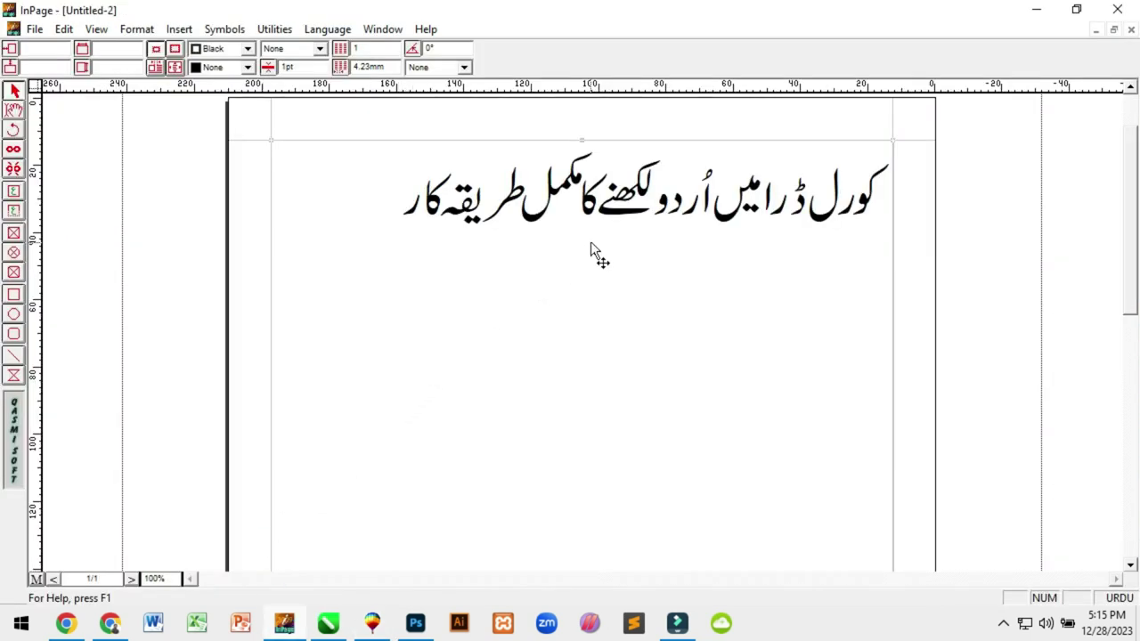
pyautogui.click(14, 109)
pyautogui.moveTo(343, 214); pyautogui.dragTo(436, 211)
pyautogui.click(381, 253)
pyautogui.click(389, 218)
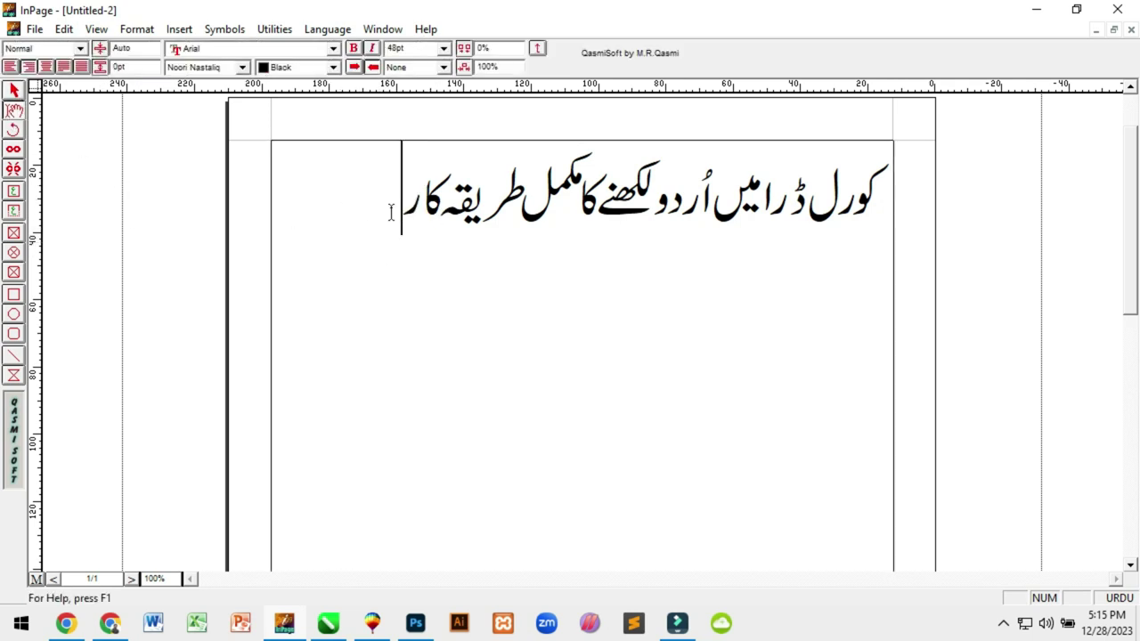
pyautogui.moveTo(424, 210); pyautogui.dragTo(601, 223)
pyautogui.click(464, 242)
# Select the Urdu text frame as an object with the arrow tool and copy it.
pyautogui.click(14, 91)
pyautogui.click(503, 244)
pyautogui.rightClick(502, 244)
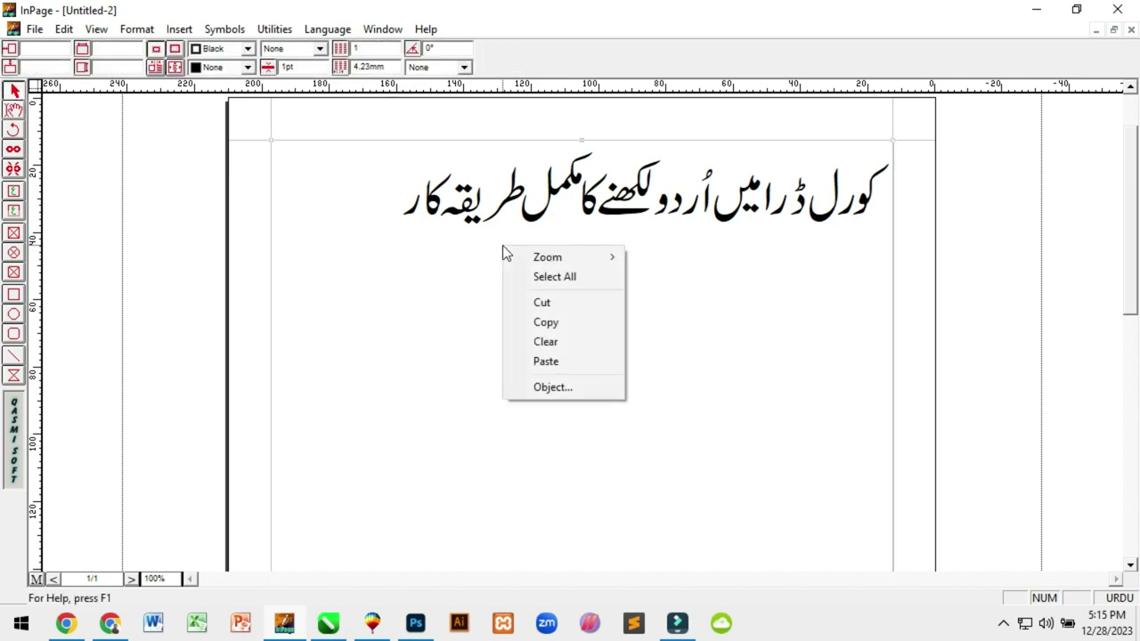
pyautogui.click(555, 313)
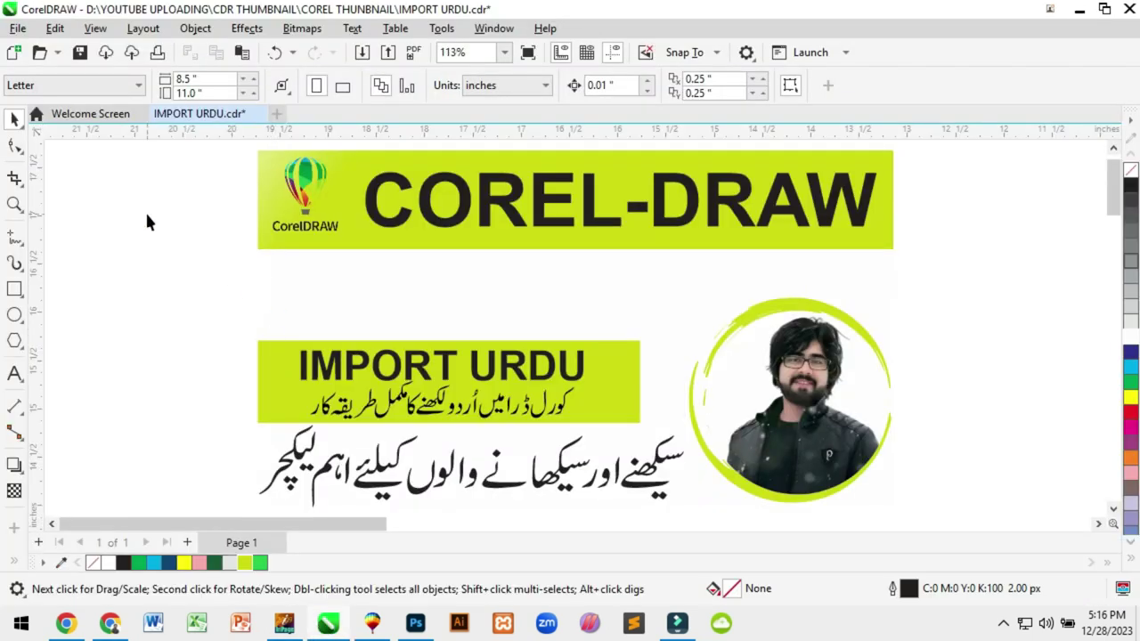
# Paste the Urdu text into IMPORT URDU.cdr in the newer CorelDRAW and scale its width and height to 5 percent.
pyautogui.rightClick(145, 211)
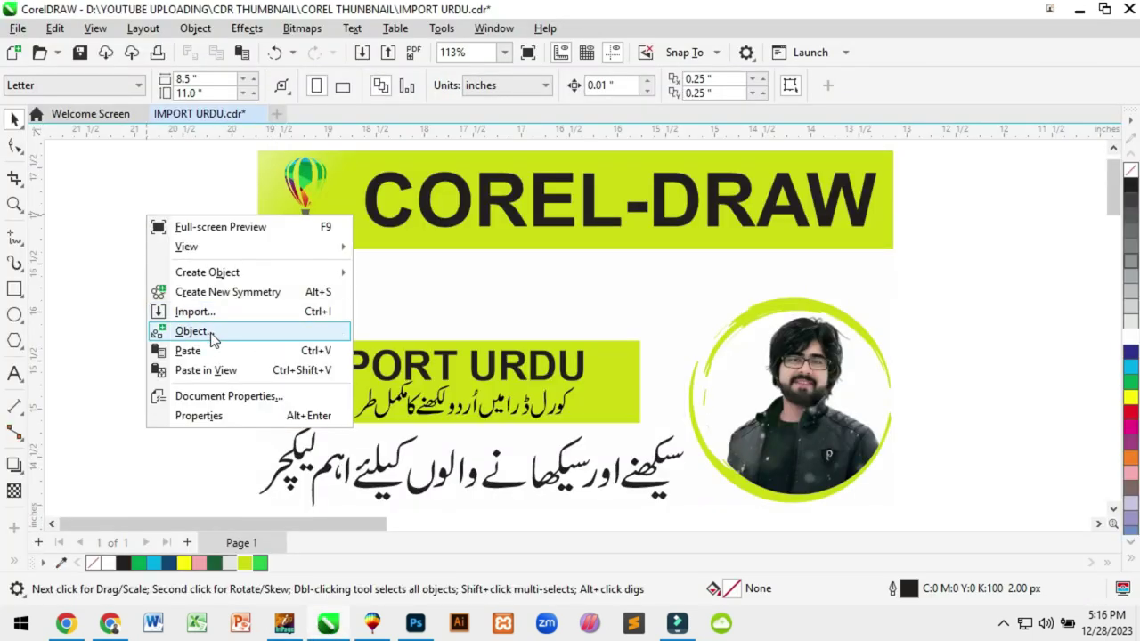
pyautogui.click(196, 350)
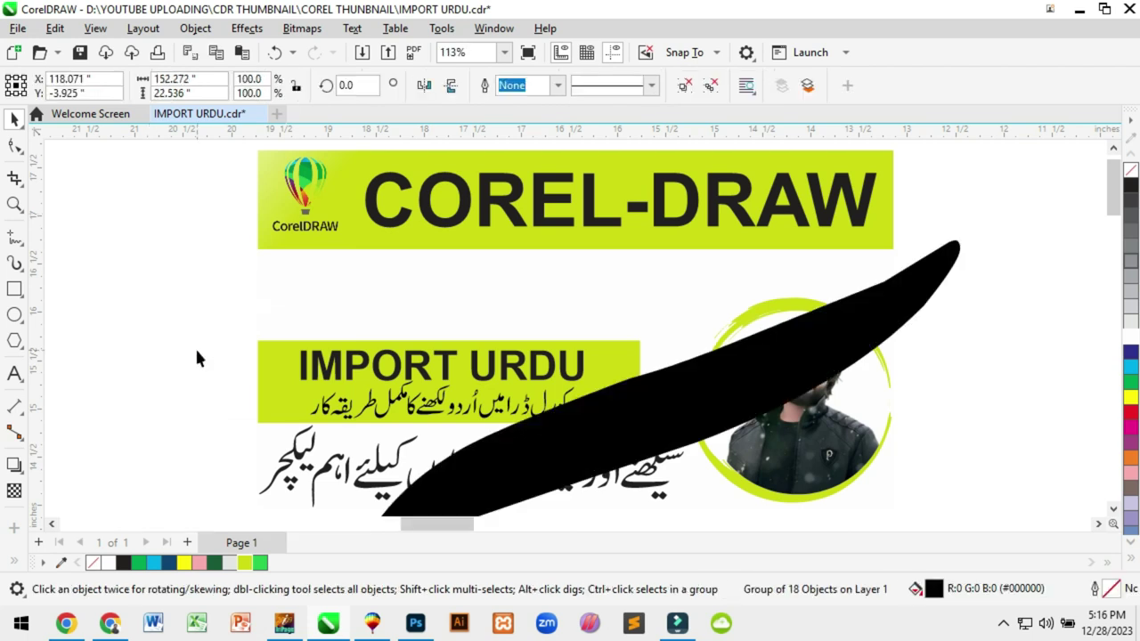
pyautogui.hotkey('shift', 'F2')
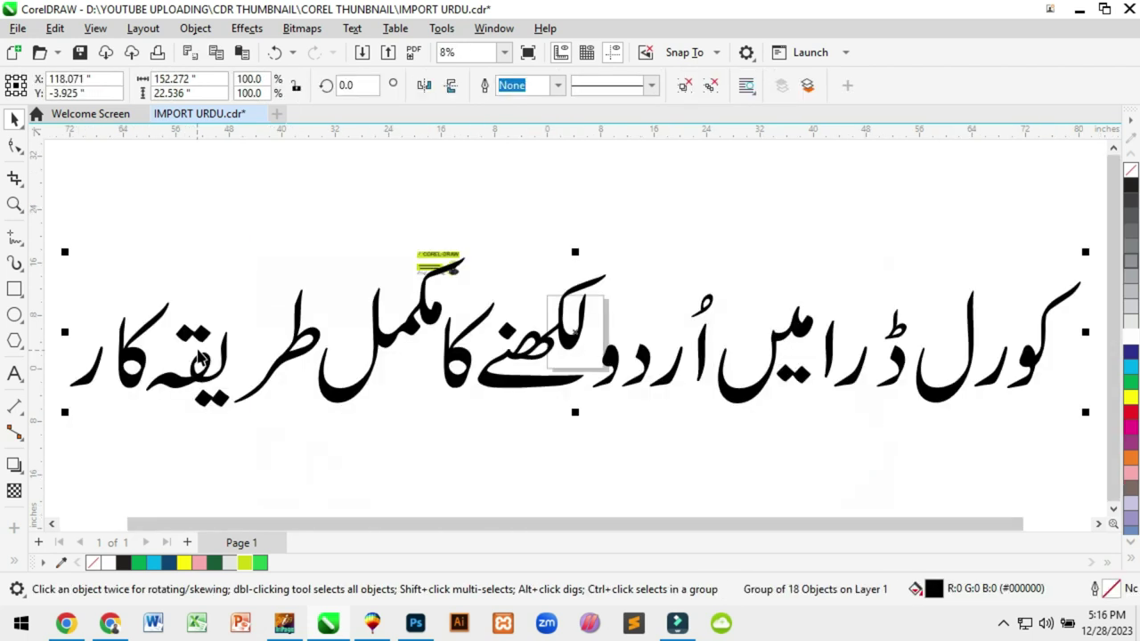
pyautogui.doubleClick(248, 79)
pyautogui.write('5')
pyautogui.press('Tab')
pyautogui.write('5')
pyautogui.press('Return')
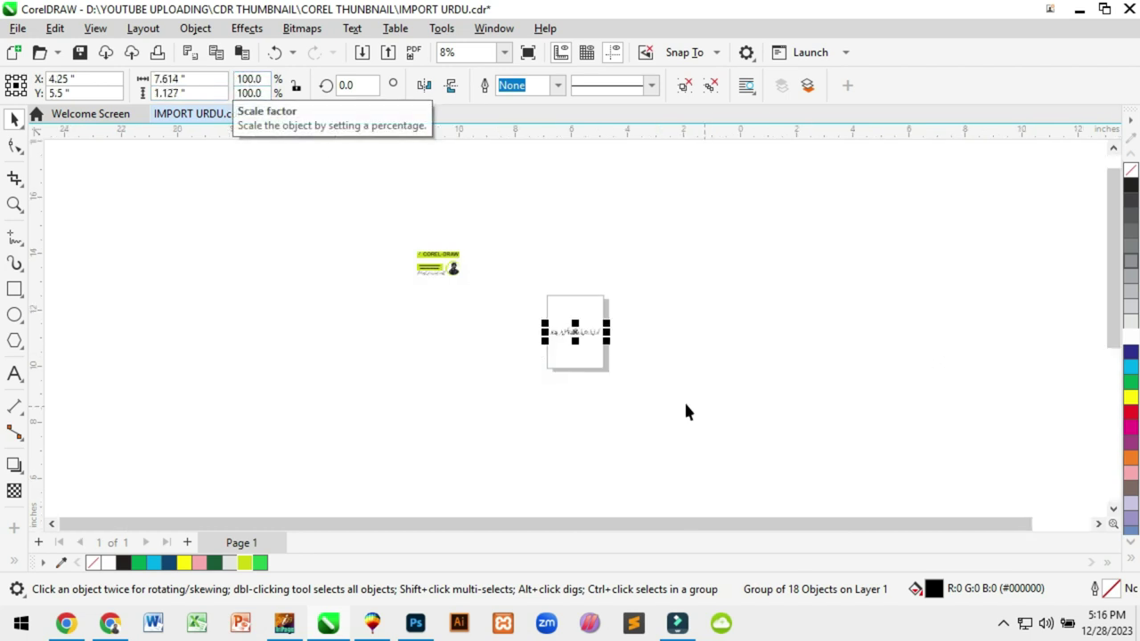
# Move the Urdu text onto the thumbnail just below the COREL-DRAW banner and shrink it to about 4.74 inches wide.
pyautogui.scroll(3, 730, 396)
pyautogui.moveTo(850, 485); pyautogui.dragTo(282, 169)
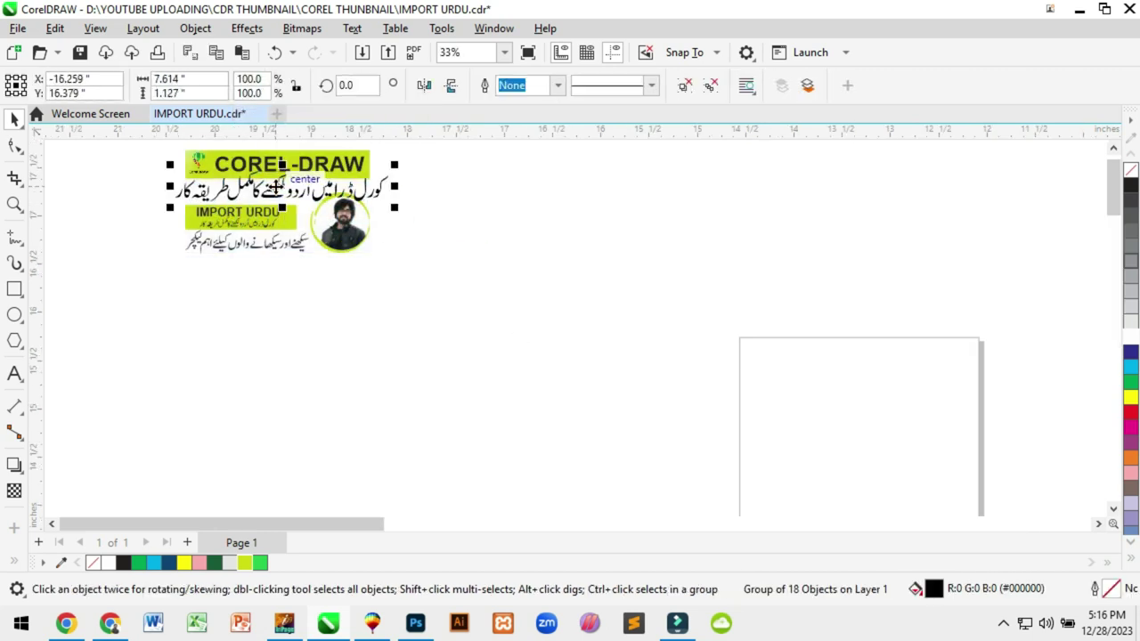
pyautogui.scroll(5, 163, 149)
pyautogui.moveTo(947, 214); pyautogui.dragTo(771, 322)
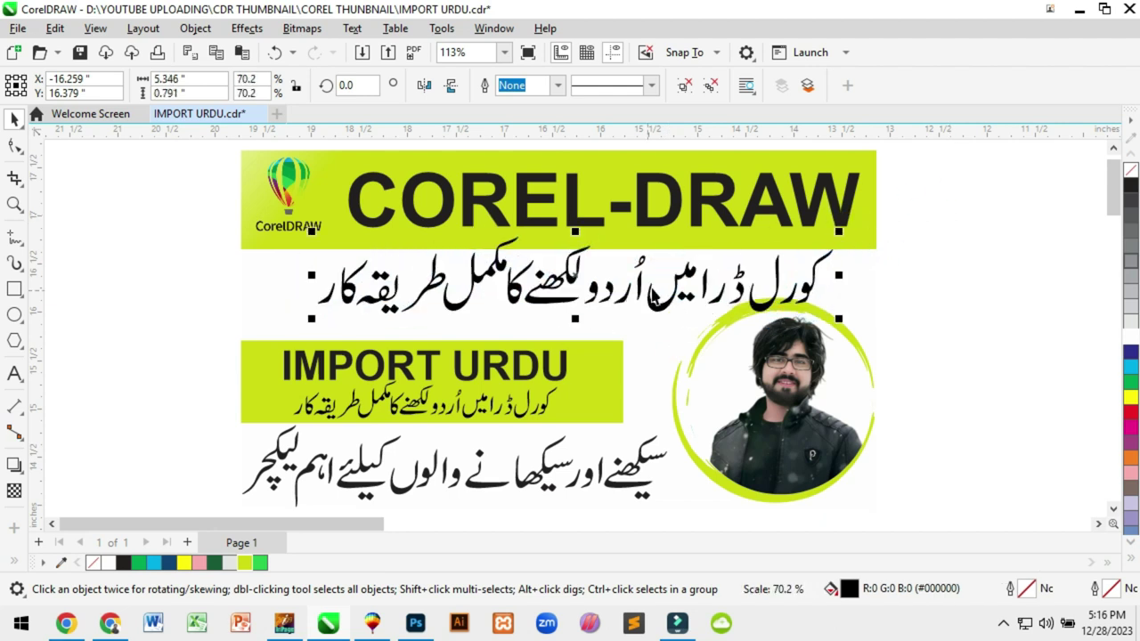
pyautogui.moveTo(838, 233); pyautogui.dragTo(806, 236)
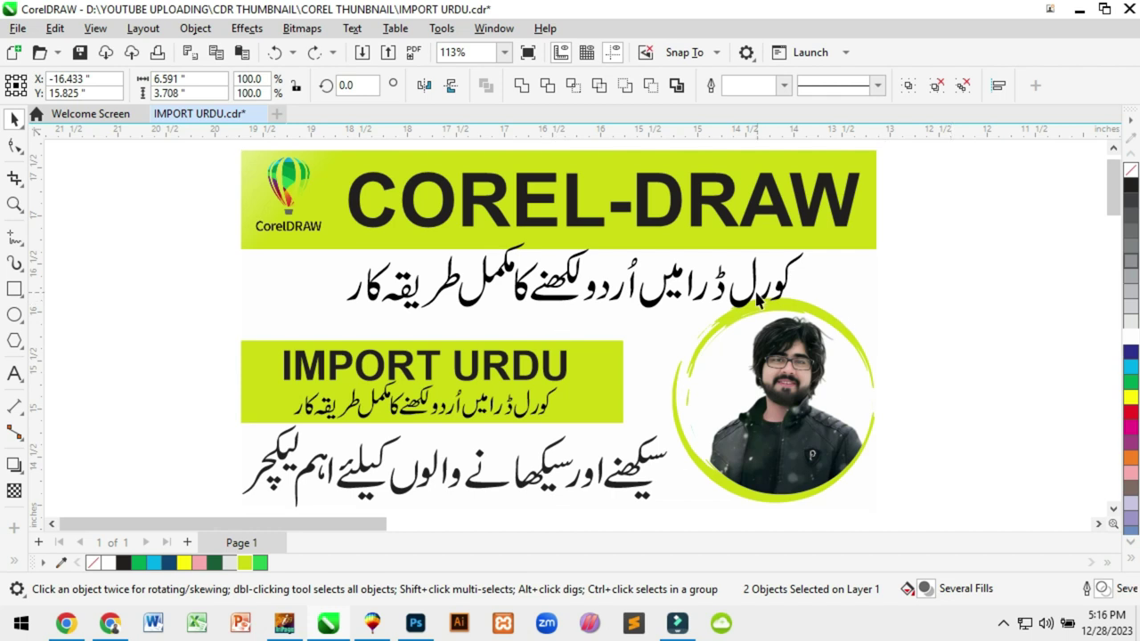
# Align the Urdu text with the left edge of the thumbnail background, then deselect it.
pyautogui.press('Escape')
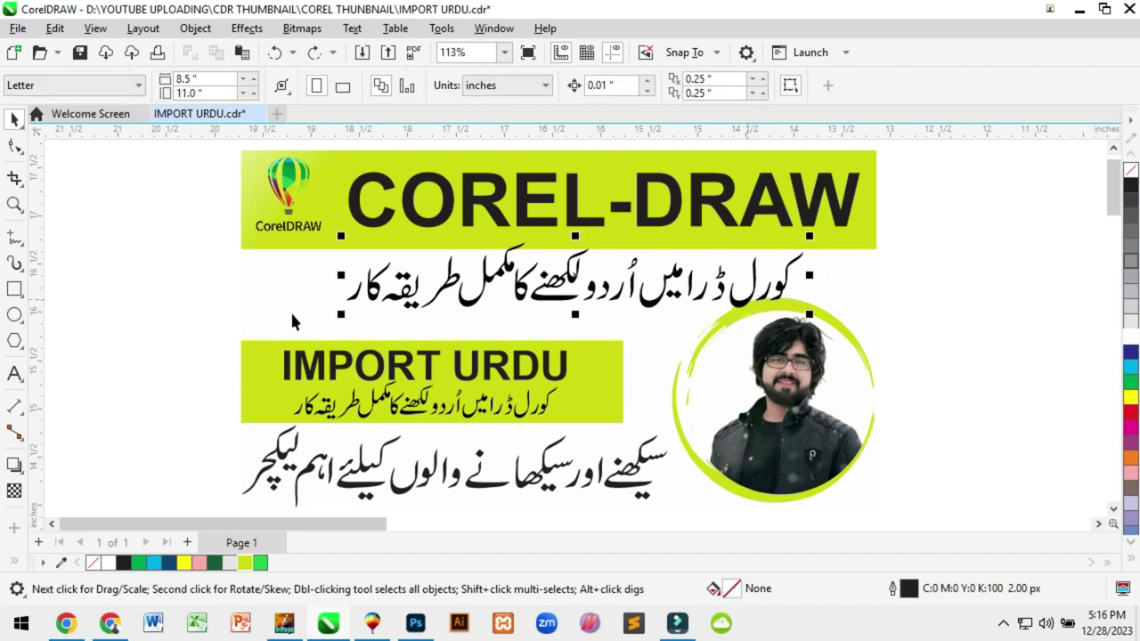
pyautogui.click(290, 311)
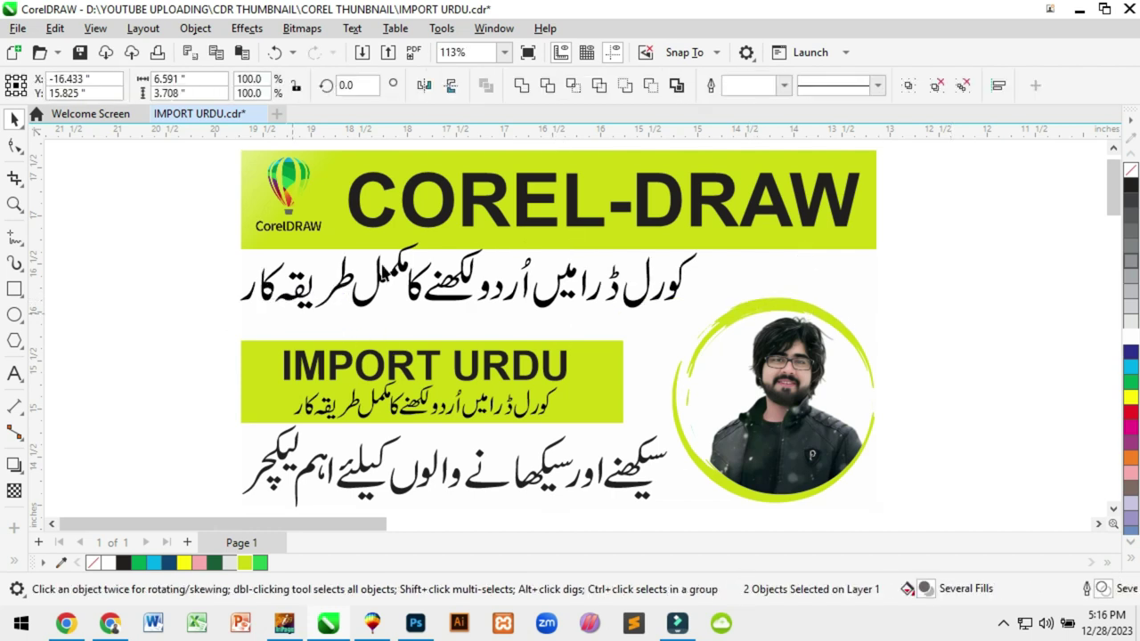
pyautogui.press('Escape')
pyautogui.click(453, 308)
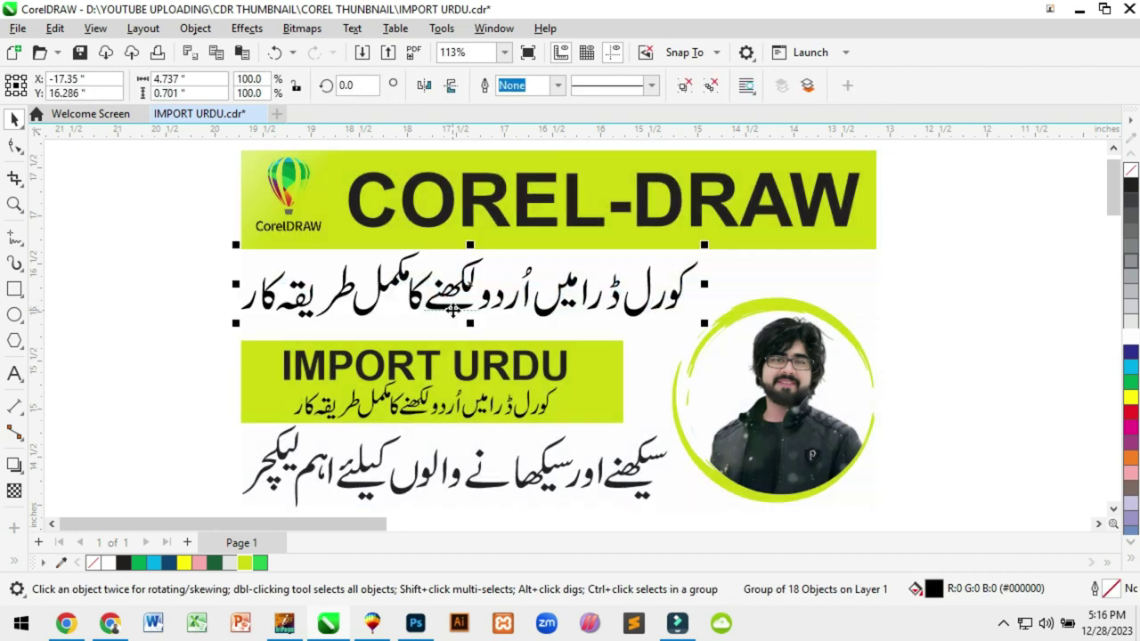
pyautogui.hscroll(-1, 454, 309)
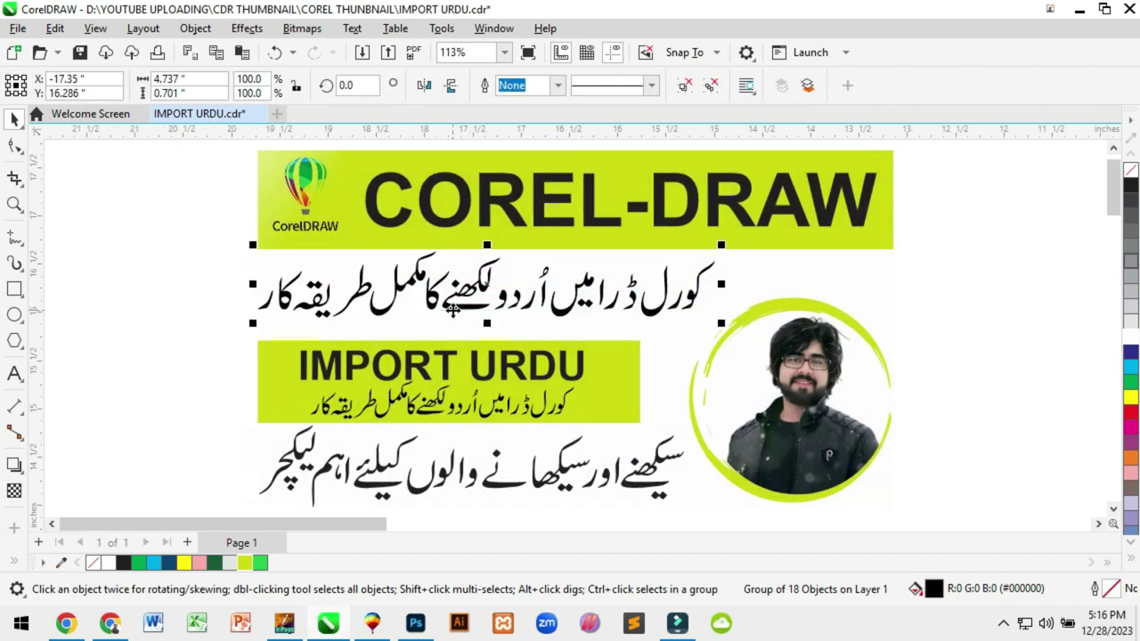
pyautogui.click(159, 318)
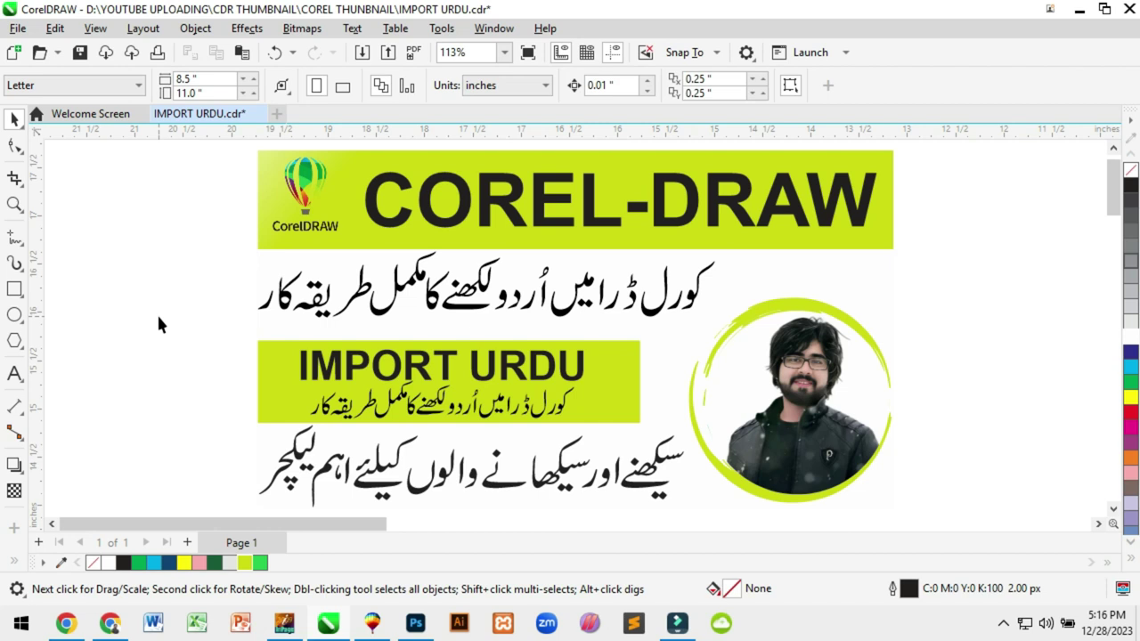
# Switch to InPage, select the whole Urdu line with the text tool and copy it as text.
pyautogui.click(376, 622)
pyautogui.click(284, 626)
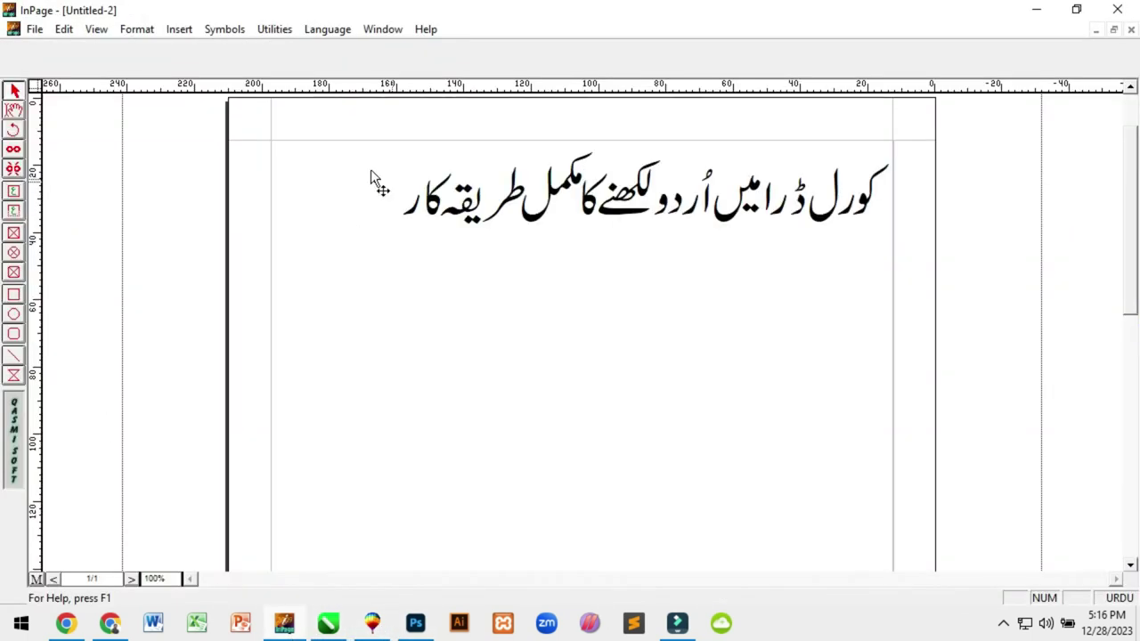
pyautogui.click(14, 110)
pyautogui.moveTo(365, 214); pyautogui.dragTo(901, 203)
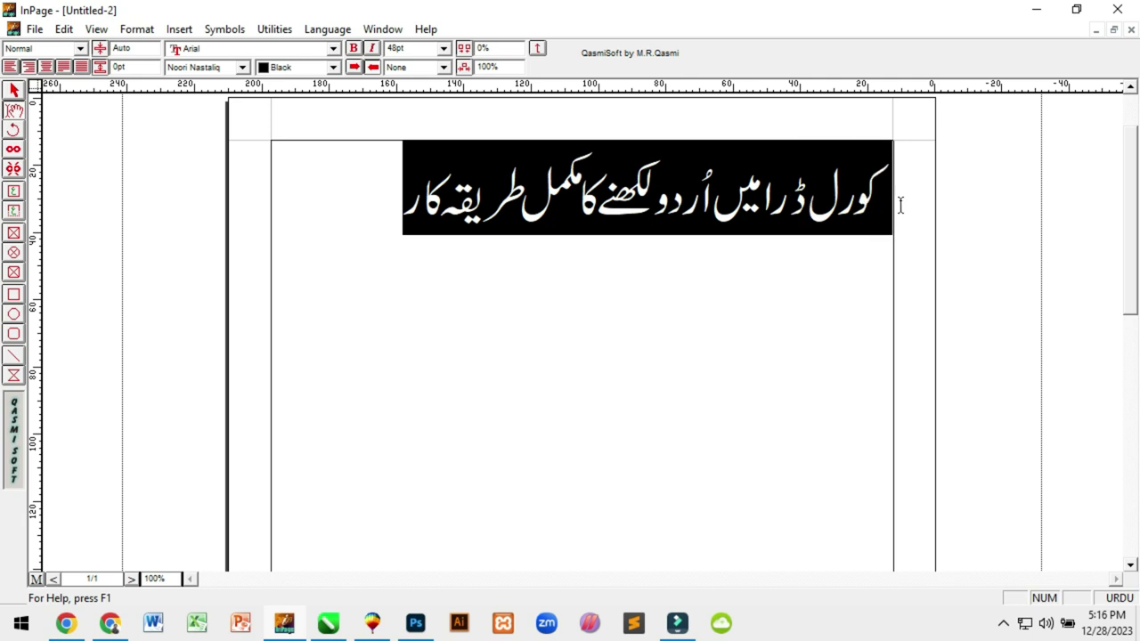
pyautogui.rightClick(463, 201)
pyautogui.click(509, 294)
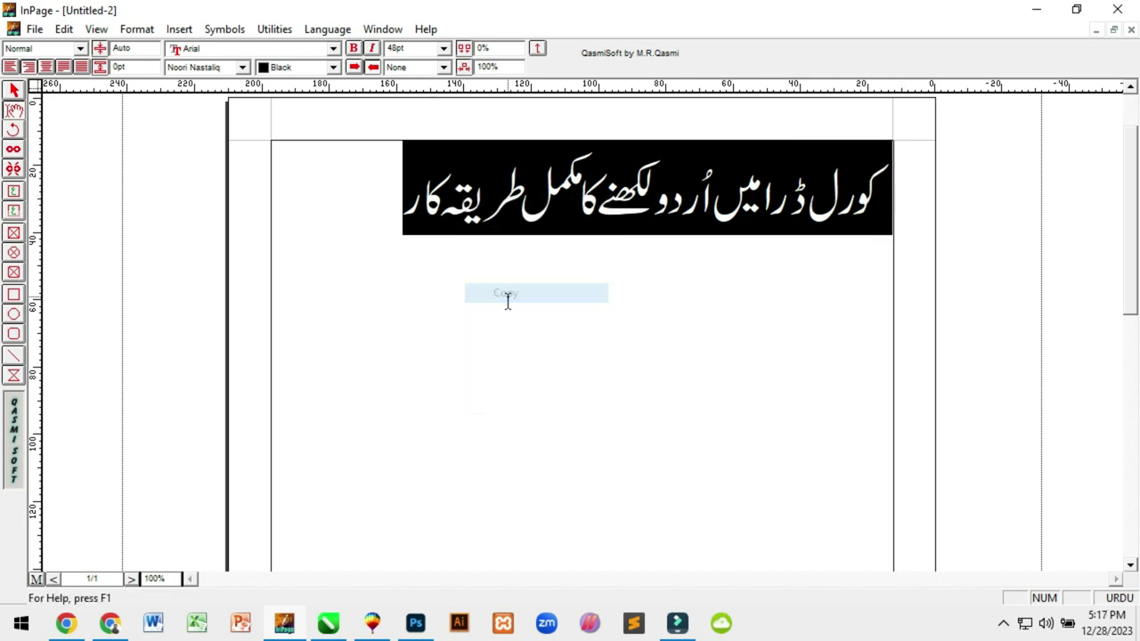
# Switch to CorelDRAW 9, delete everything in the Graphic1 drawing and paste the copied text line.
pyautogui.click(372, 624)
pyautogui.hotkey('ctrl', 'a')
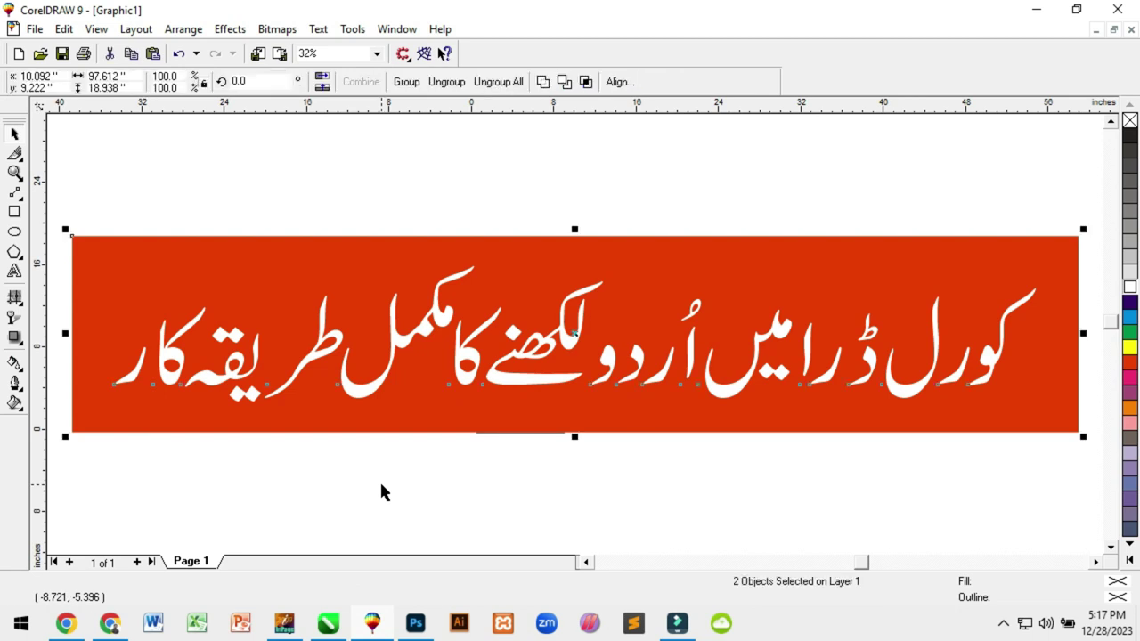
pyautogui.press('Delete')
pyautogui.rightClick(284, 215)
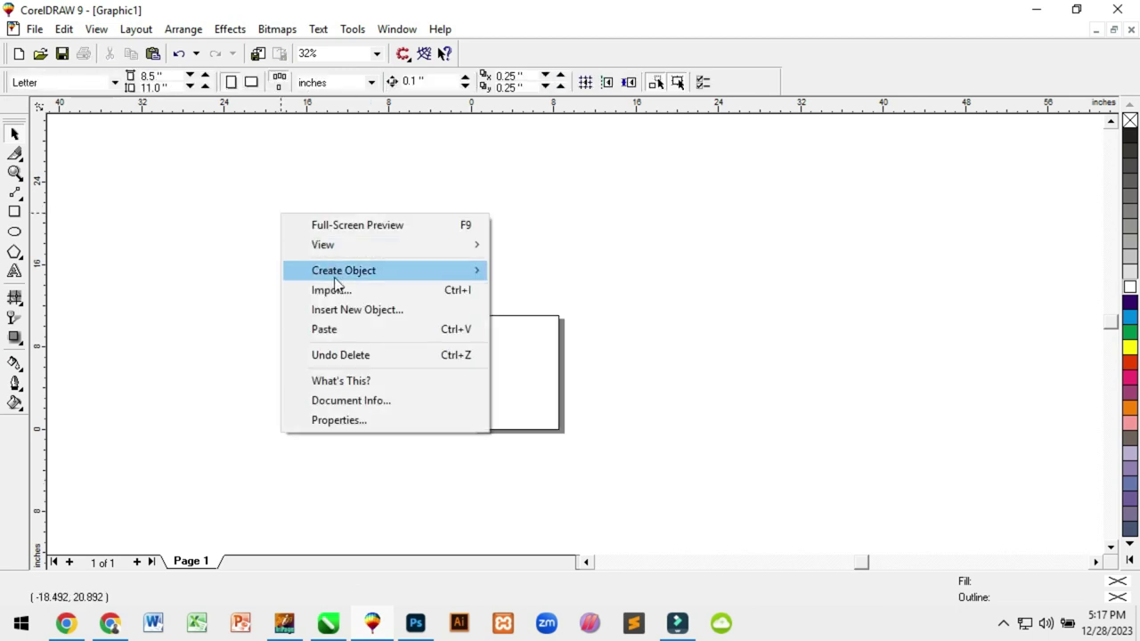
pyautogui.click(326, 327)
pyautogui.click(342, 223)
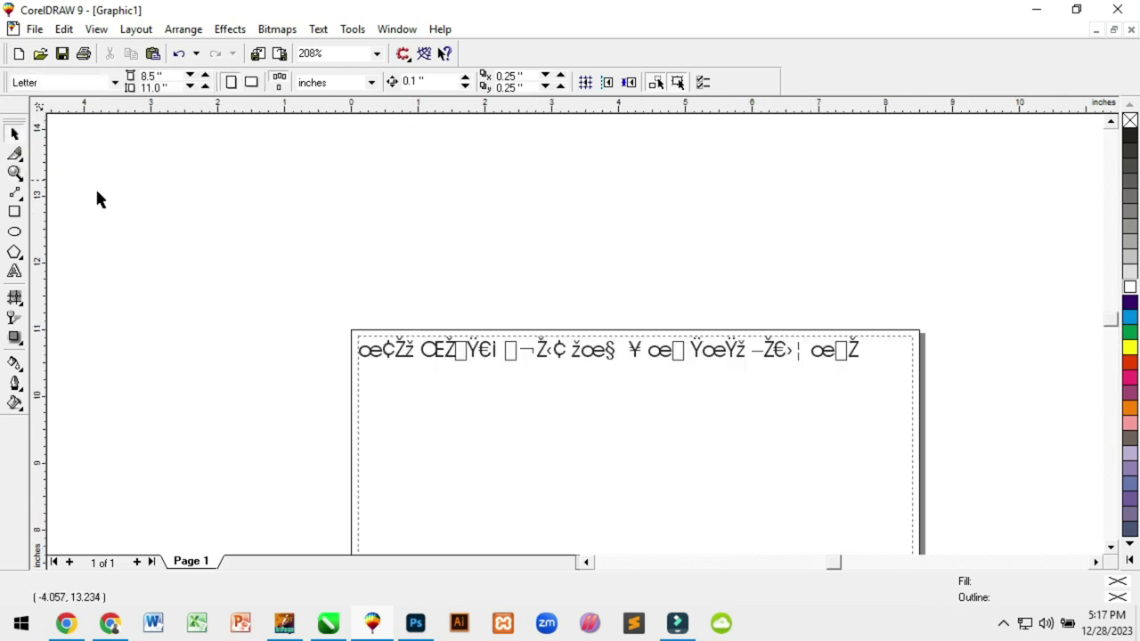
# Switch to InPage, copy the Urdu text frame as an object with the arrow tool, and return to IMPORT URDU.cdr in CorelDRAW.
pyautogui.click(285, 623)
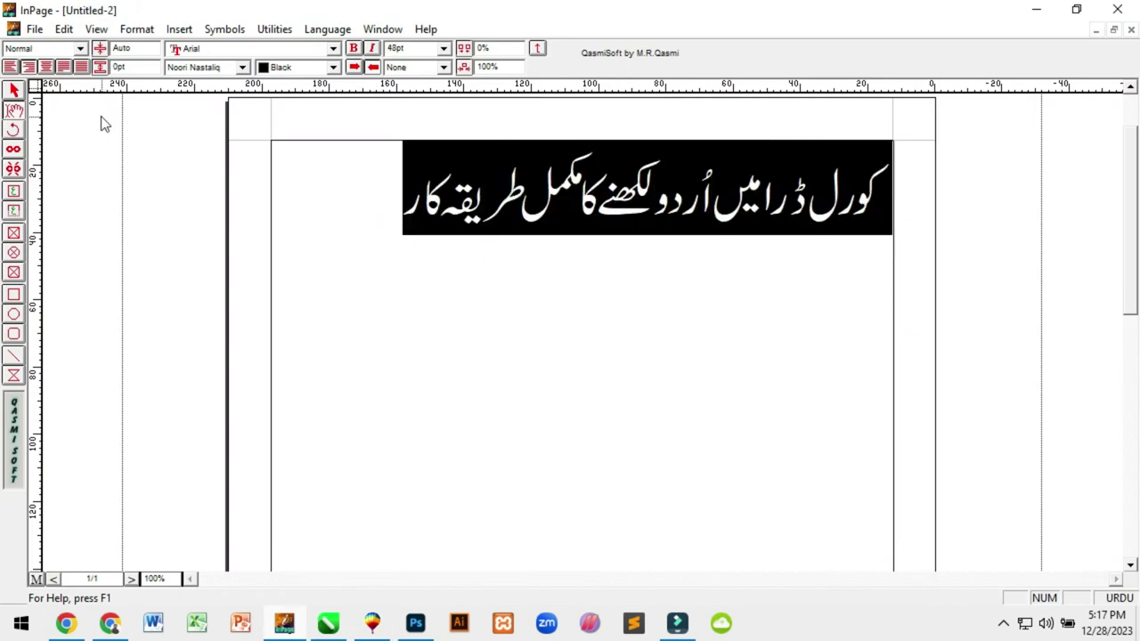
pyautogui.click(14, 90)
pyautogui.rightClick(426, 228)
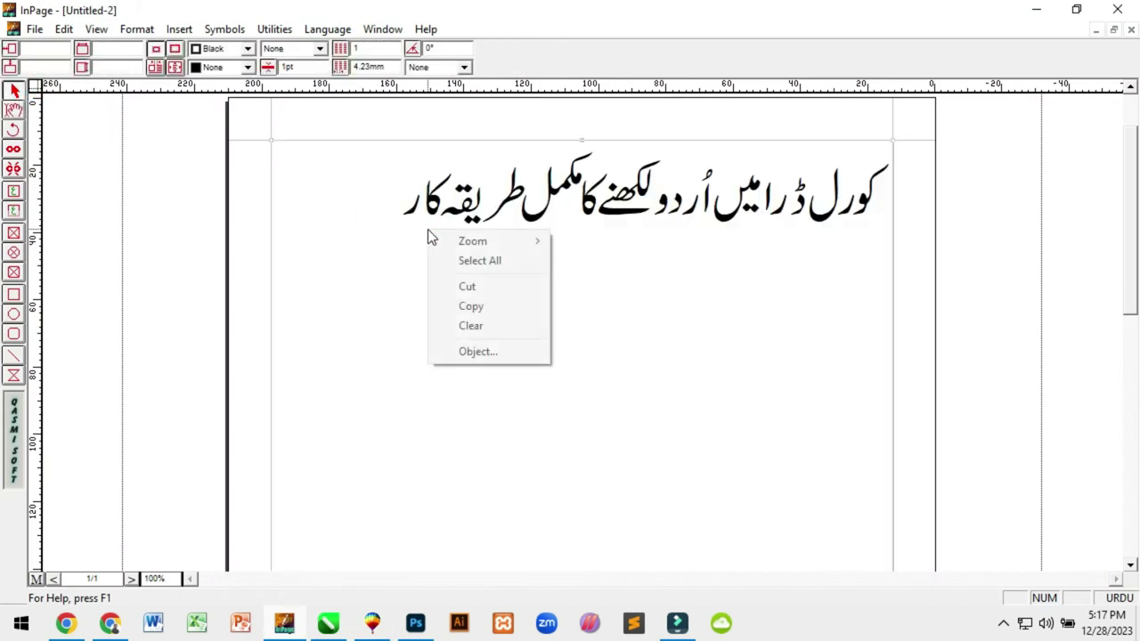
pyautogui.click(467, 305)
pyautogui.click(372, 623)
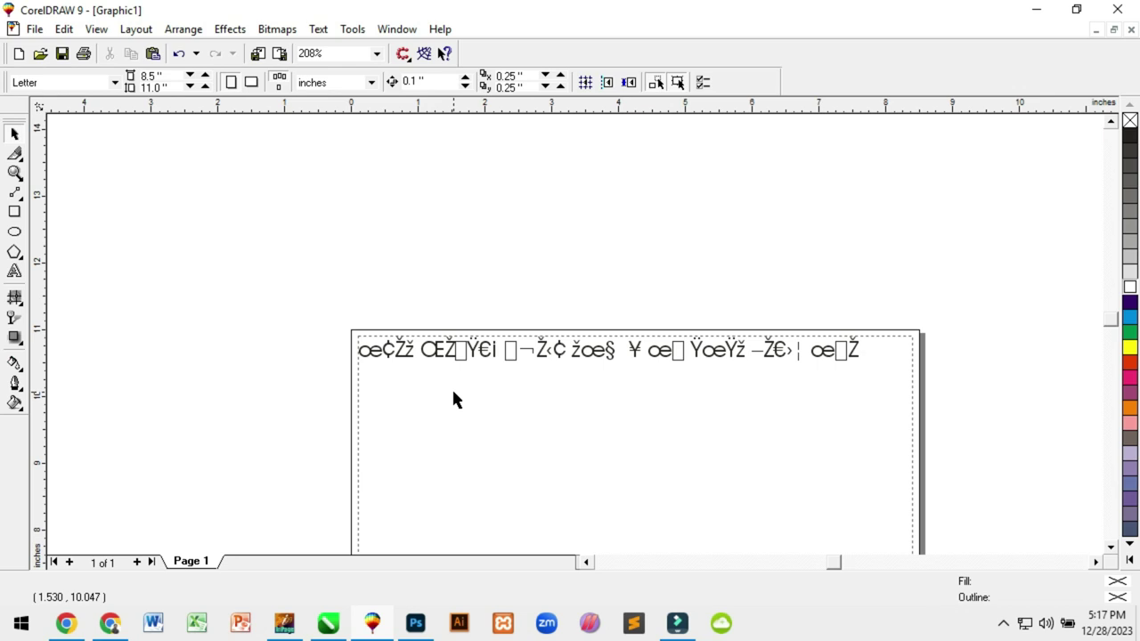
pyautogui.click(327, 624)
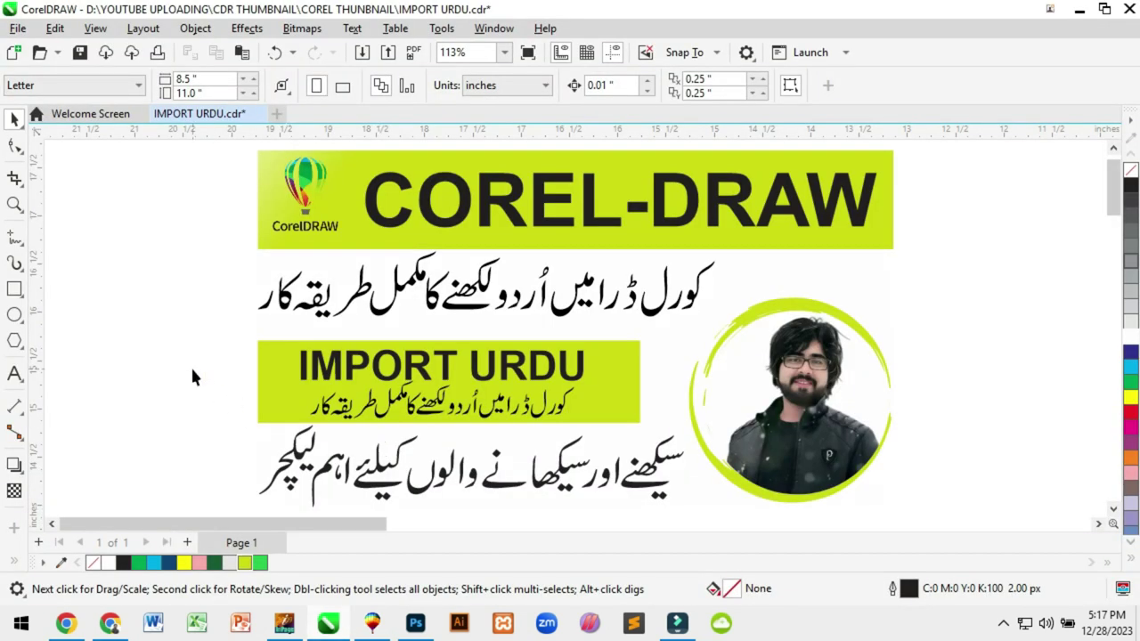